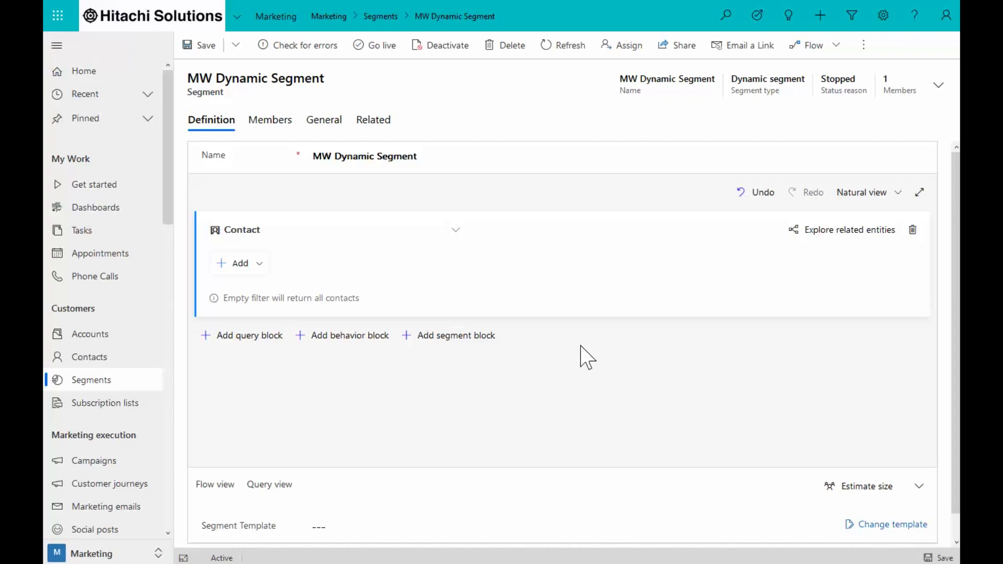
Step: Link the Contact query to the related Account entity via Contact -> Account (Company Name)
{"action": "left_click", "coordinate": [355, 156]}
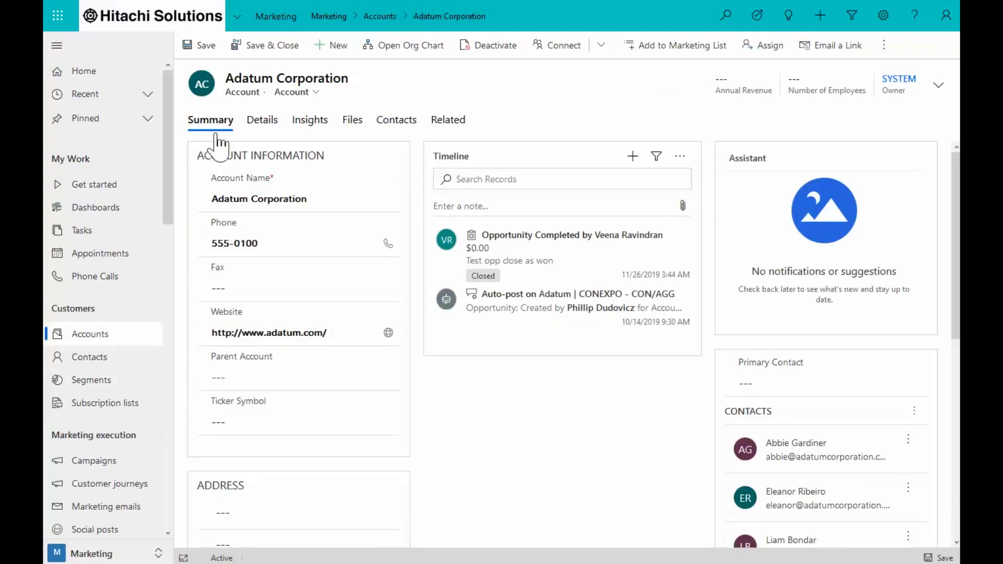
{"action": "left_click", "coordinate": [270, 131]}
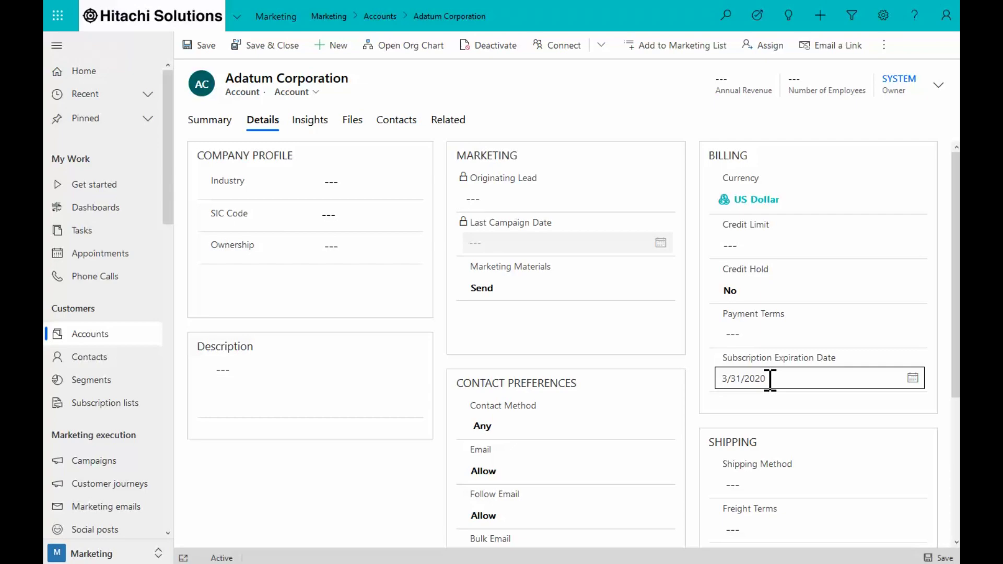
{"action": "left_click", "coordinate": [589, 322]}
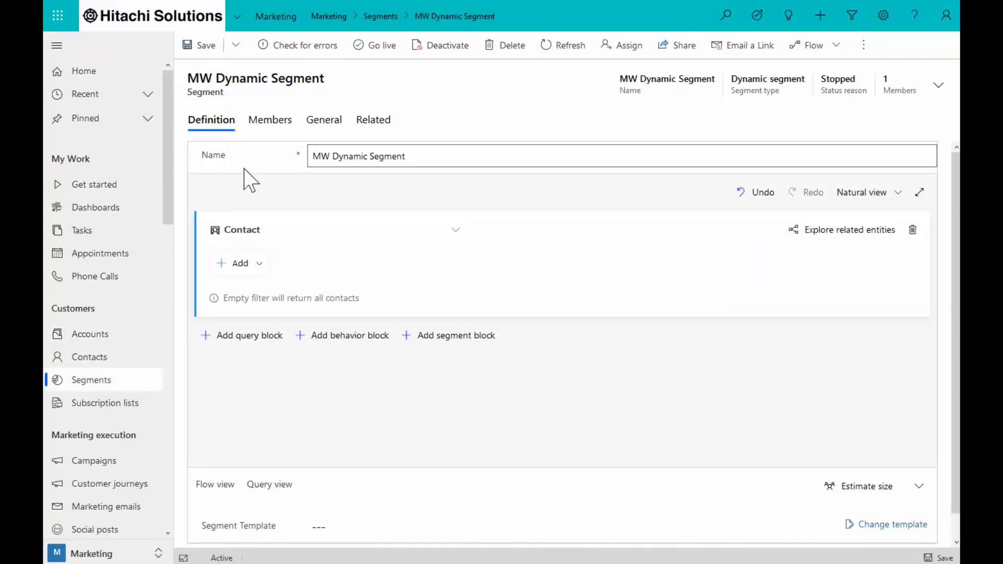
{"action": "left_click", "coordinate": [256, 270]}
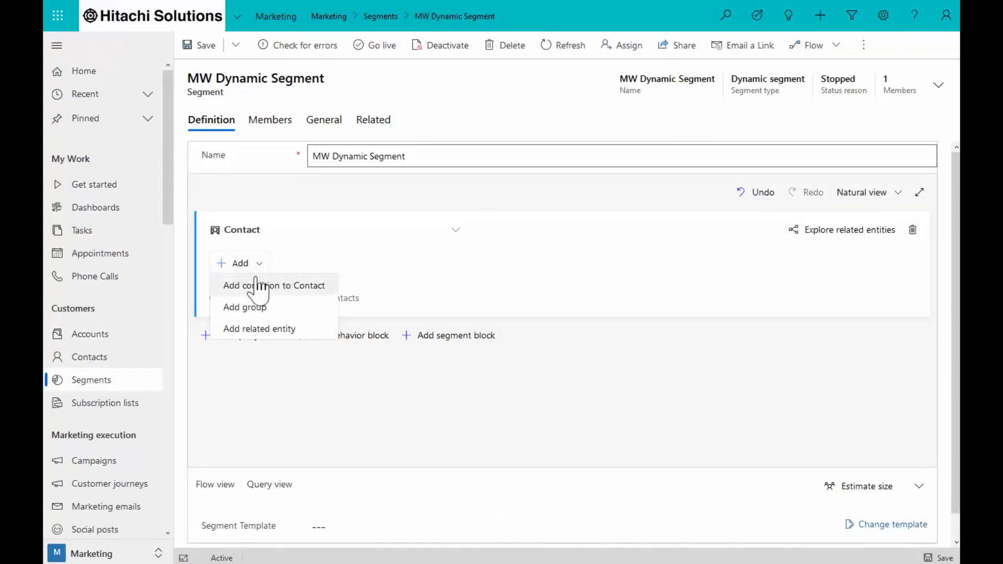
{"action": "left_click", "coordinate": [265, 330]}
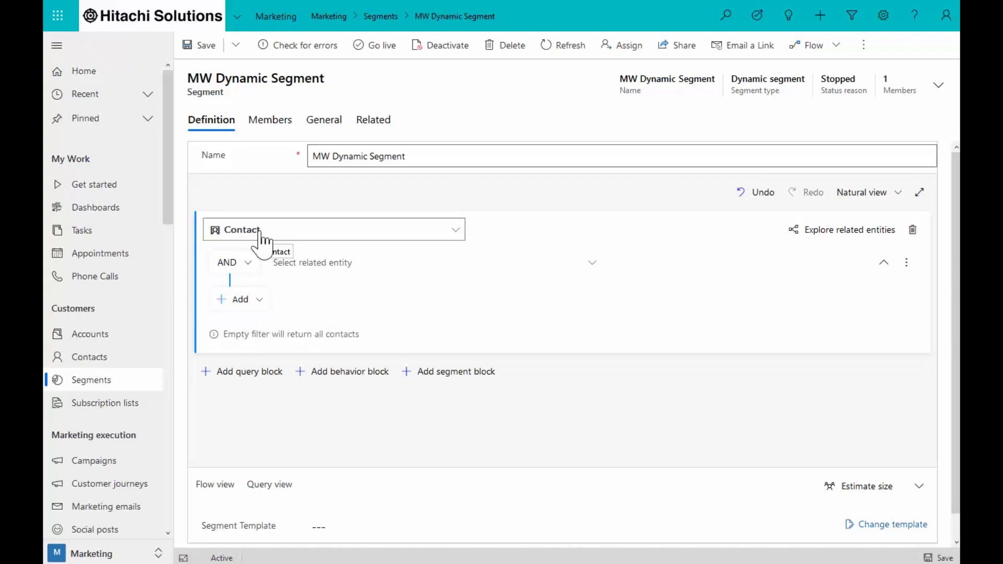
{"action": "left_click", "coordinate": [306, 262]}
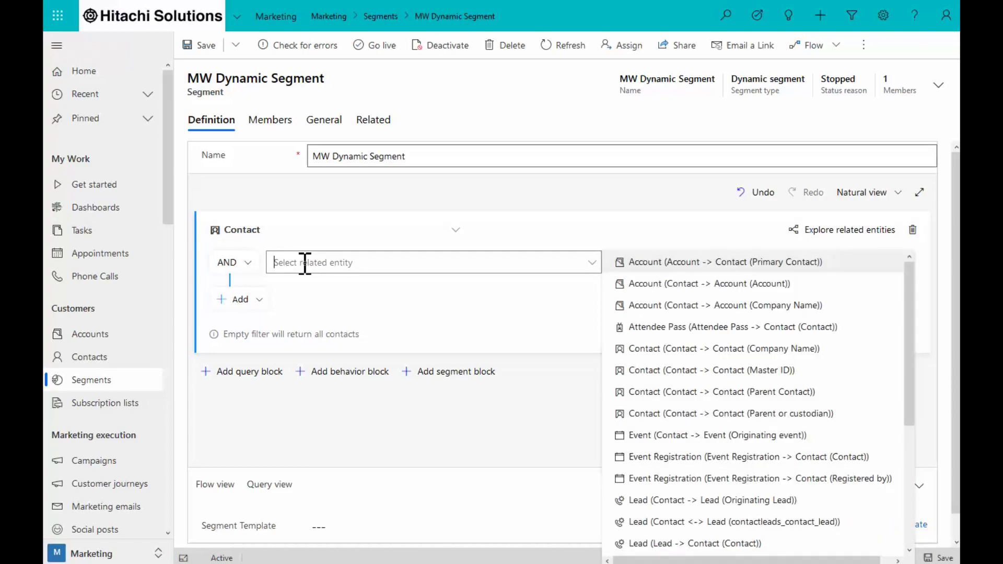
{"action": "left_click", "coordinate": [737, 307]}
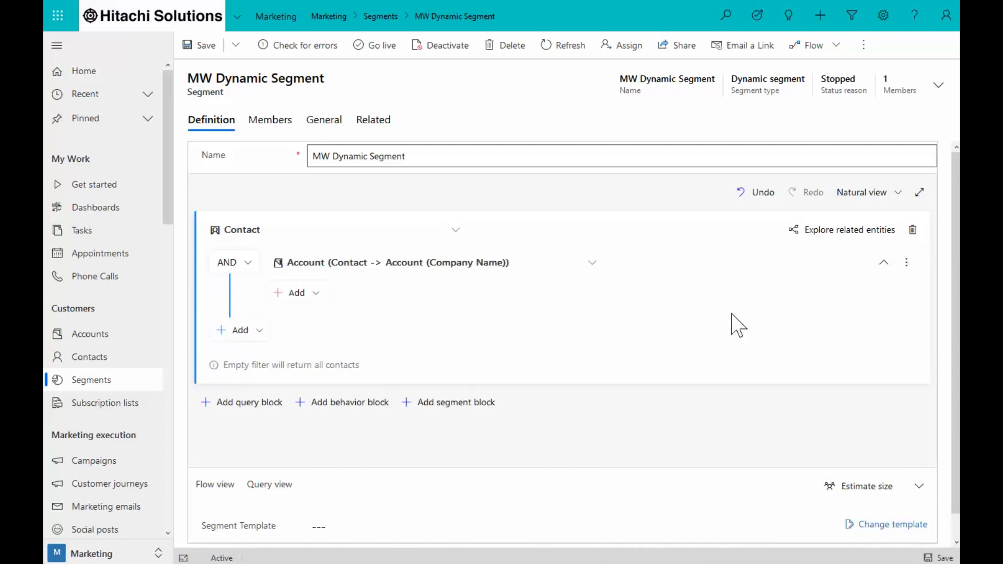
Step: Add a Subscription Expiration Date condition to the Account block
{"action": "left_click", "coordinate": [310, 299]}
{"action": "left_click", "coordinate": [313, 315]}
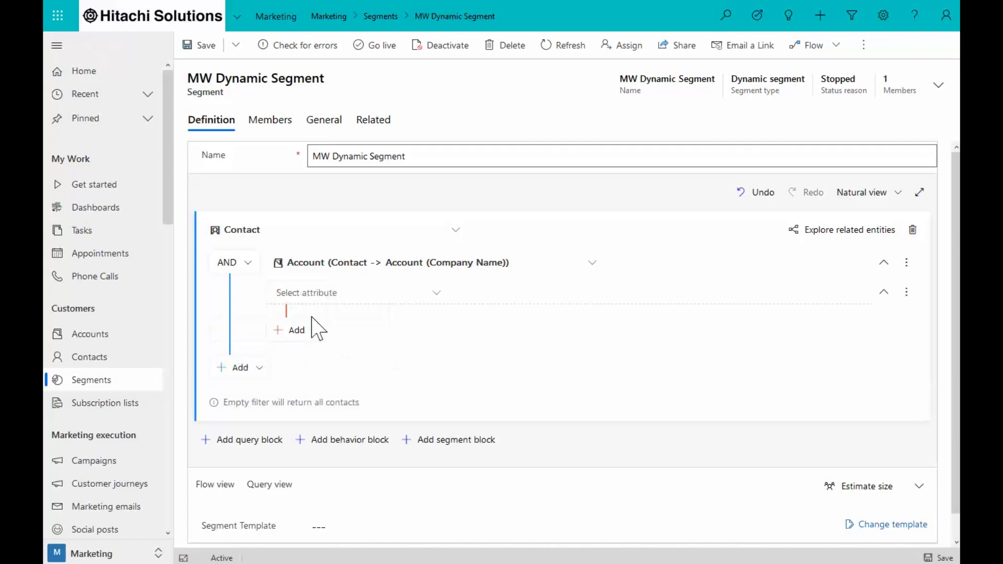
{"action": "left_click", "coordinate": [438, 294]}
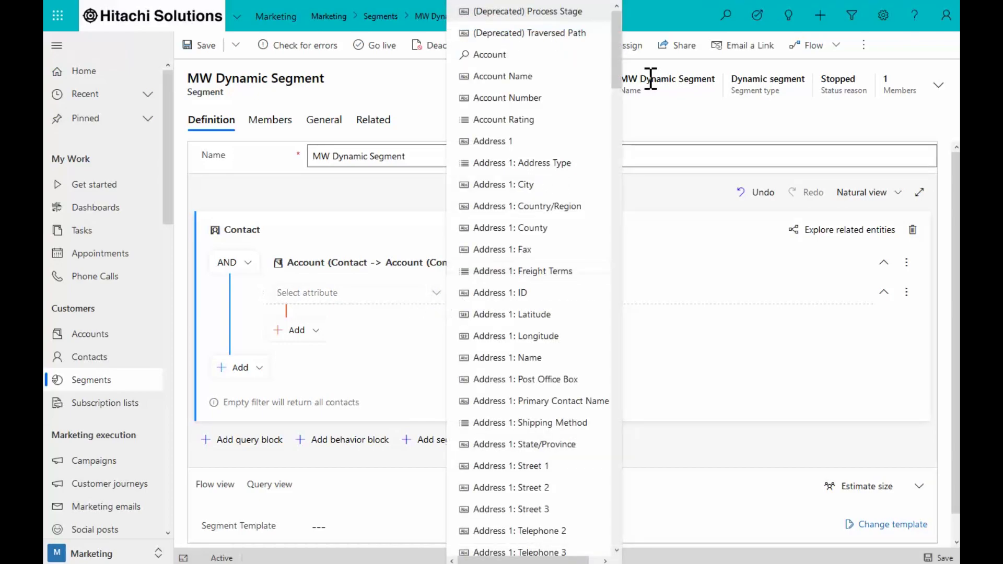
{"action": "left_click", "coordinate": [616, 185]}
{"action": "left_click_drag", "start_coordinate": [617, 186], "coordinate": [617, 494]}
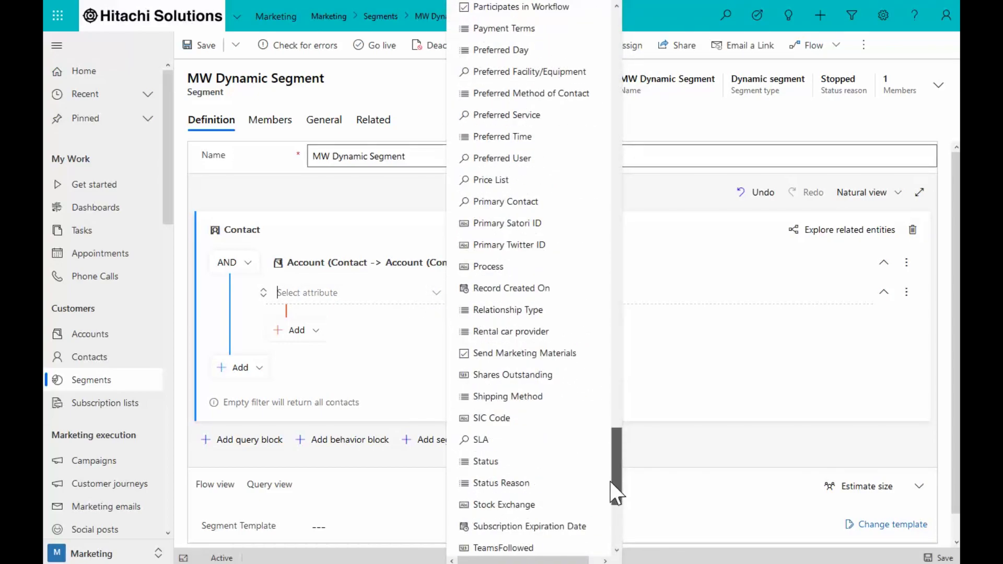
{"action": "left_click", "coordinate": [576, 531]}
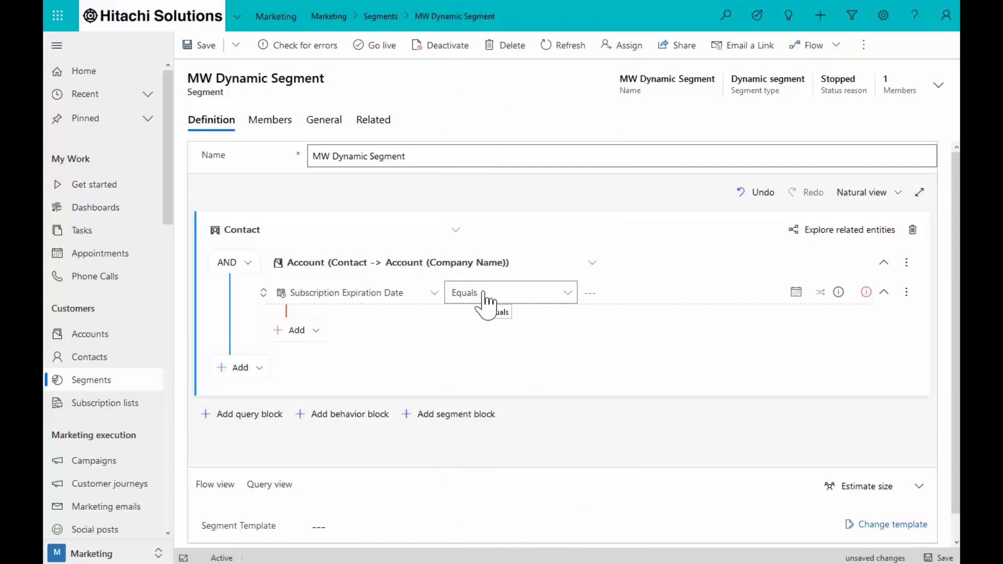
Step: Set the Subscription Expiration Date value to 3/31/2020 from the date picker
{"action": "left_click", "coordinate": [635, 292]}
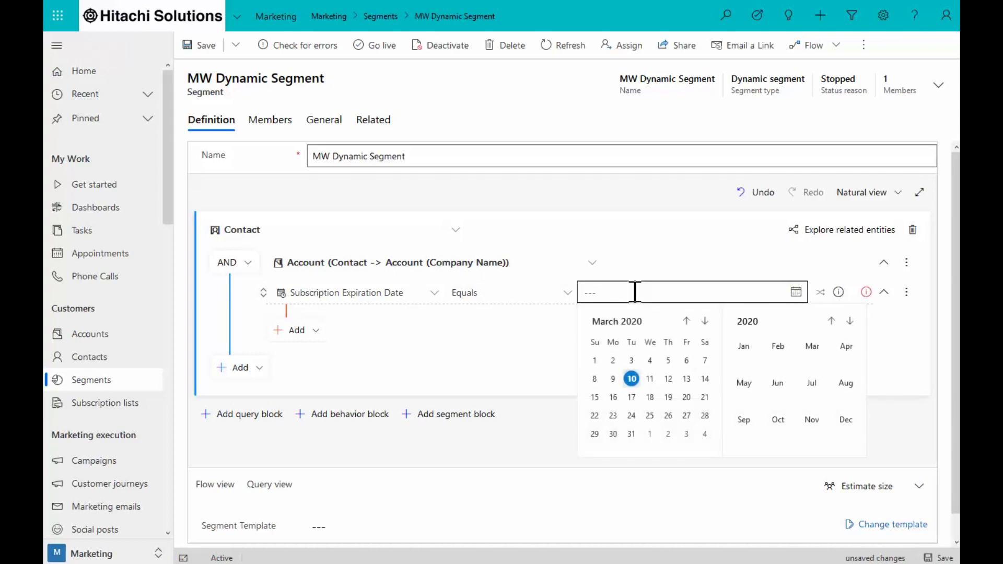
{"action": "left_click", "coordinate": [631, 433]}
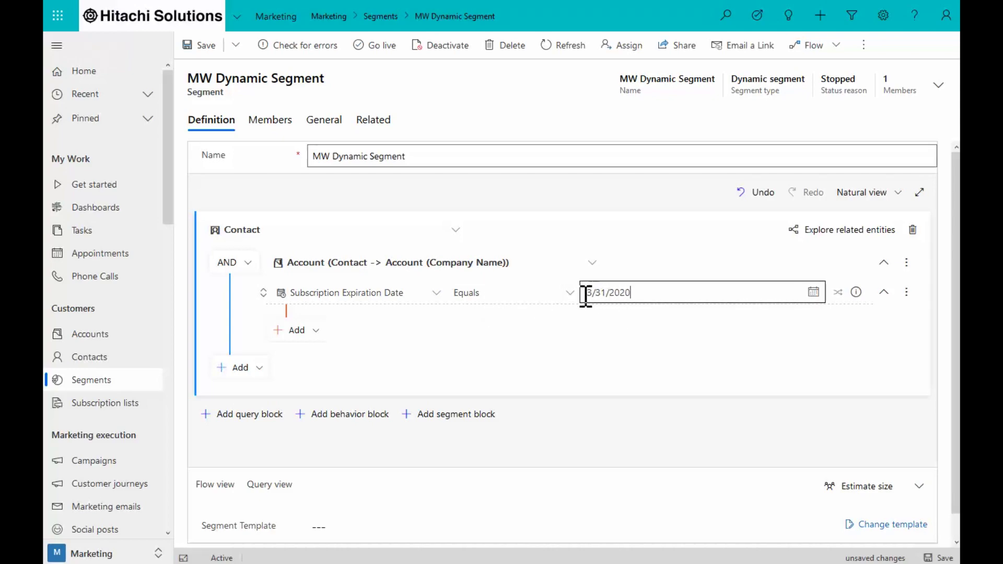
Step: Switch the condition to a relative date using Within x, entering 30 as the day count
{"action": "left_click", "coordinate": [837, 296]}
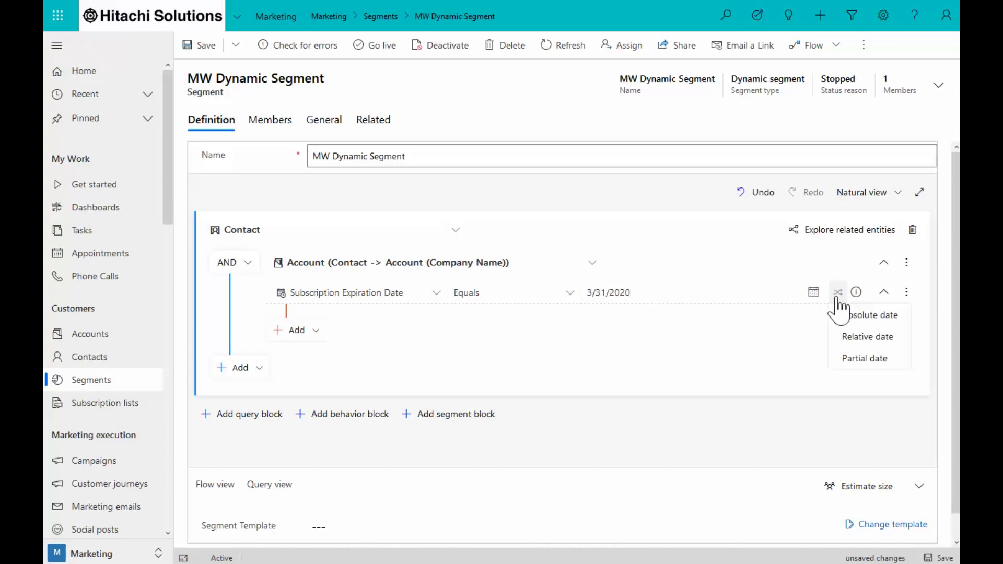
{"action": "left_click", "coordinate": [844, 338]}
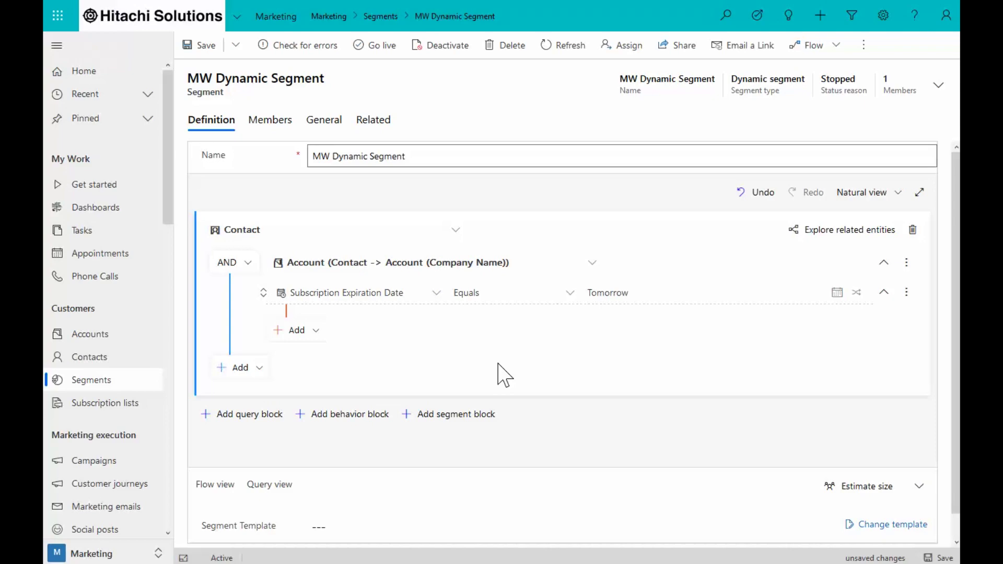
{"action": "left_click", "coordinate": [517, 295]}
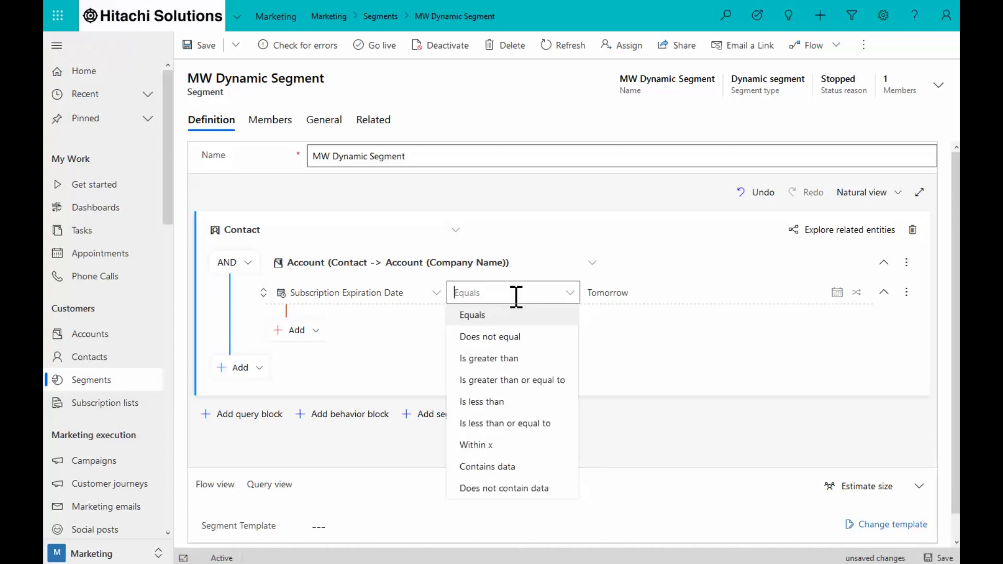
{"action": "left_click", "coordinate": [501, 446]}
{"action": "left_click", "coordinate": [627, 296]}
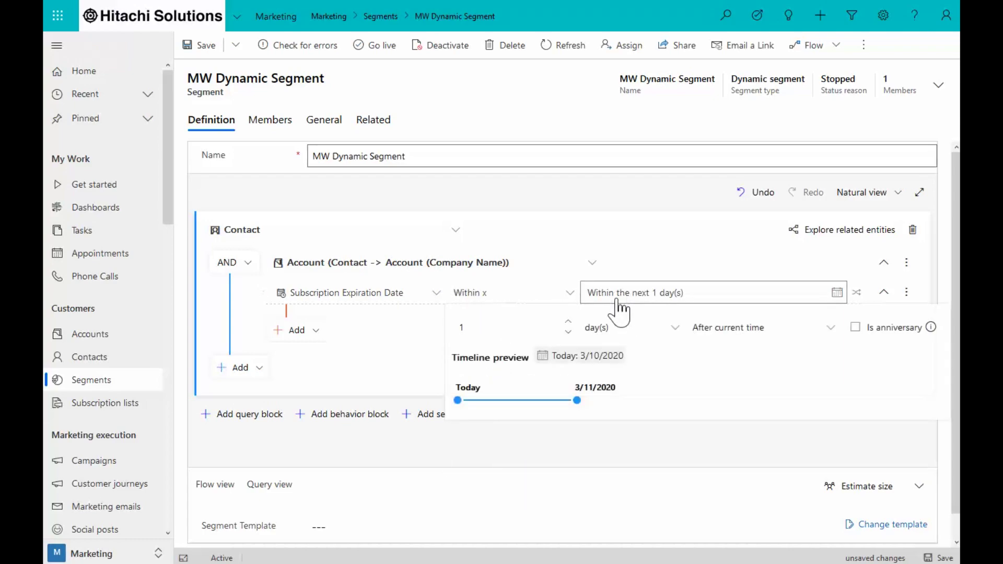
{"action": "left_click", "coordinate": [540, 329]}
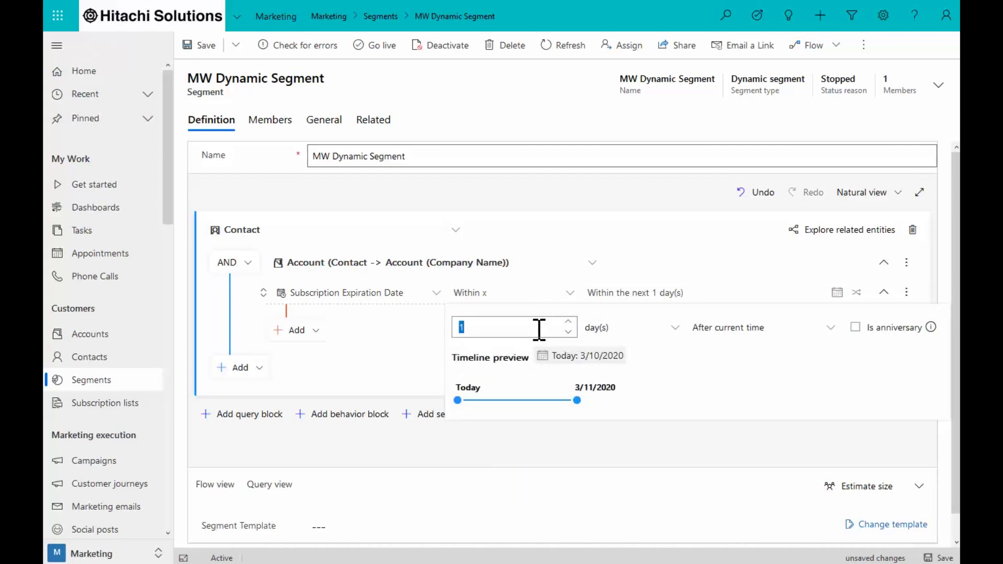
{"action": "type", "text": "30"}
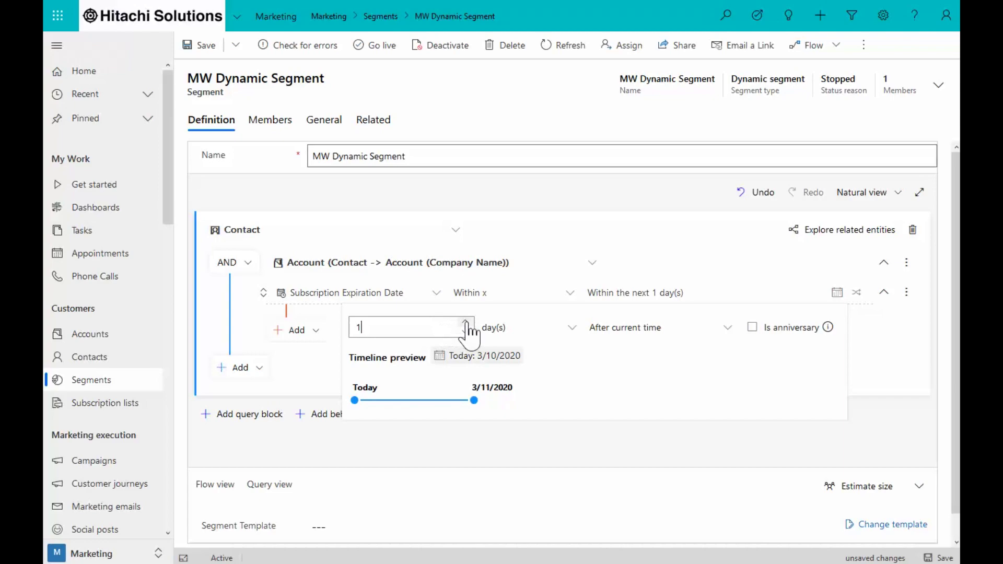
Step: Keep the relative window at 30 days after current time, leaving Is anniversary unticked
{"action": "left_click", "coordinate": [465, 322]}
{"action": "left_click", "coordinate": [466, 323]}
{"action": "left_click", "coordinate": [466, 322]}
{"action": "left_click", "coordinate": [465, 322]}
{"action": "left_click", "coordinate": [466, 322]}
{"action": "left_click", "coordinate": [465, 322]}
{"action": "left_click", "coordinate": [465, 322]}
{"action": "left_click", "coordinate": [466, 323]}
{"action": "left_click", "coordinate": [466, 322]}
{"action": "left_click", "coordinate": [466, 322]}
{"action": "left_click", "coordinate": [466, 323]}
{"action": "left_click", "coordinate": [465, 322]}
{"action": "left_click", "coordinate": [466, 322]}
{"action": "left_click", "coordinate": [466, 322]}
{"action": "left_click", "coordinate": [465, 323]}
{"action": "left_click", "coordinate": [466, 322]}
{"action": "left_click", "coordinate": [465, 323]}
{"action": "left_click", "coordinate": [465, 323]}
{"action": "left_click", "coordinate": [466, 323]}
{"action": "left_click", "coordinate": [465, 322]}
{"action": "left_click", "coordinate": [466, 322]}
{"action": "left_click", "coordinate": [465, 322]}
{"action": "left_click", "coordinate": [466, 323]}
{"action": "left_click", "coordinate": [466, 322]}
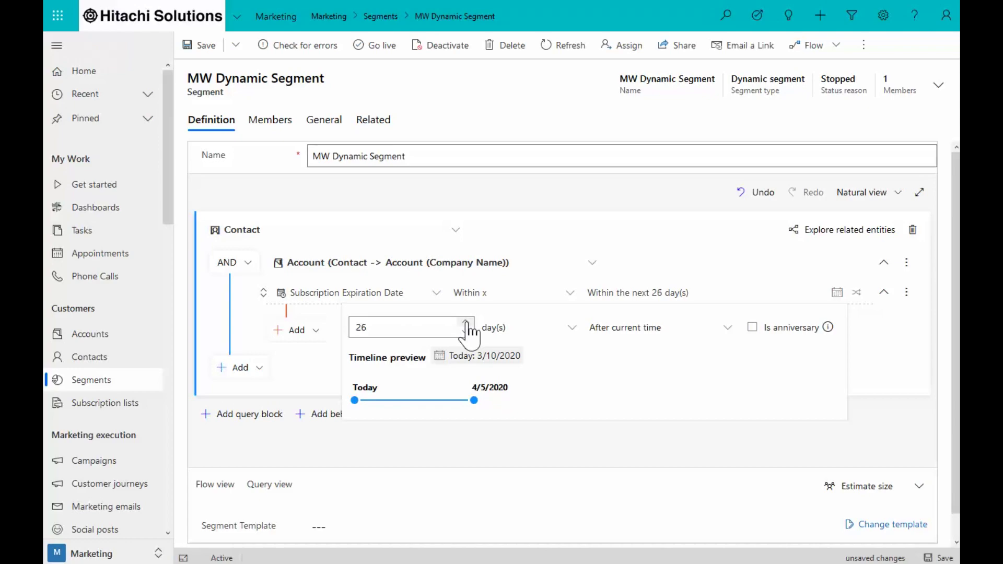
{"action": "left_click", "coordinate": [465, 322]}
{"action": "left_click", "coordinate": [465, 322]}
{"action": "left_click", "coordinate": [466, 322]}
{"action": "left_click", "coordinate": [465, 322]}
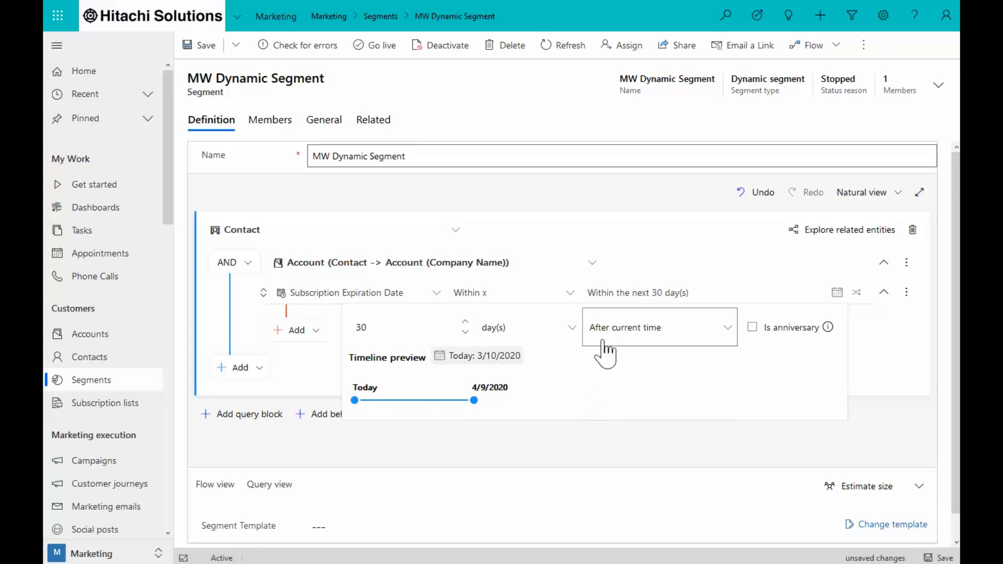
{"action": "left_click", "coordinate": [753, 330]}
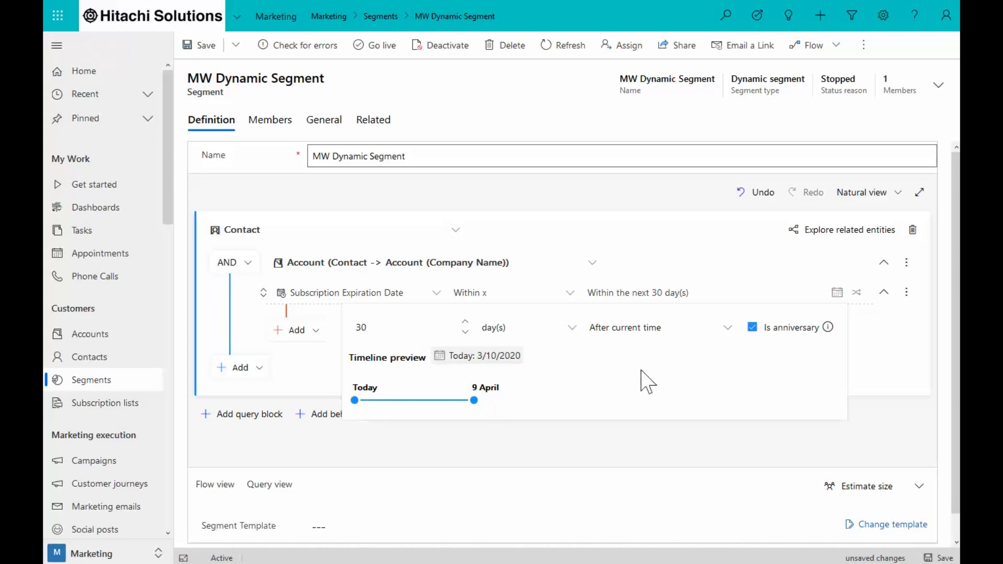
{"action": "left_click", "coordinate": [753, 329]}
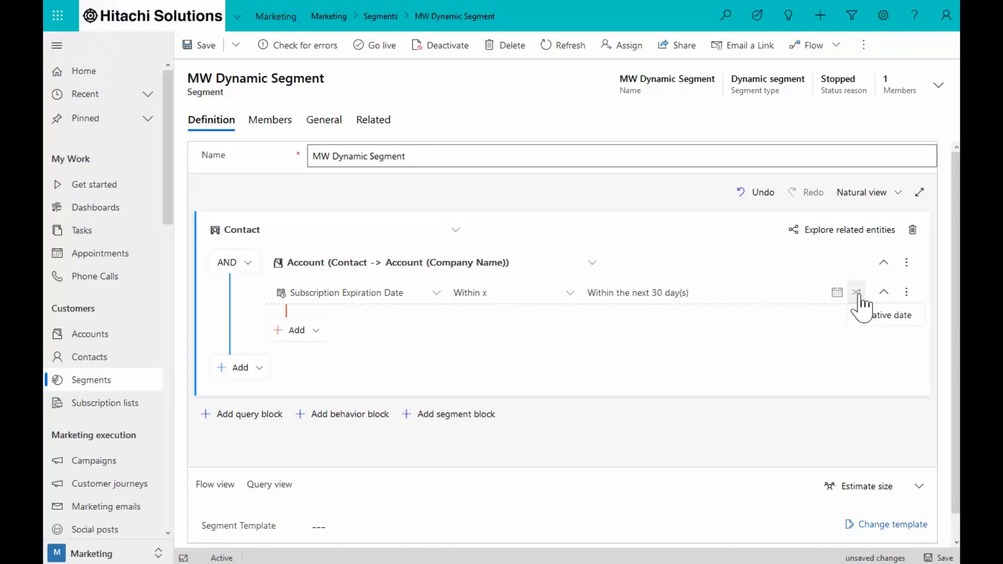
Step: Set the condition to Equals a partial date of day 31, month March
{"action": "left_click", "coordinate": [496, 293]}
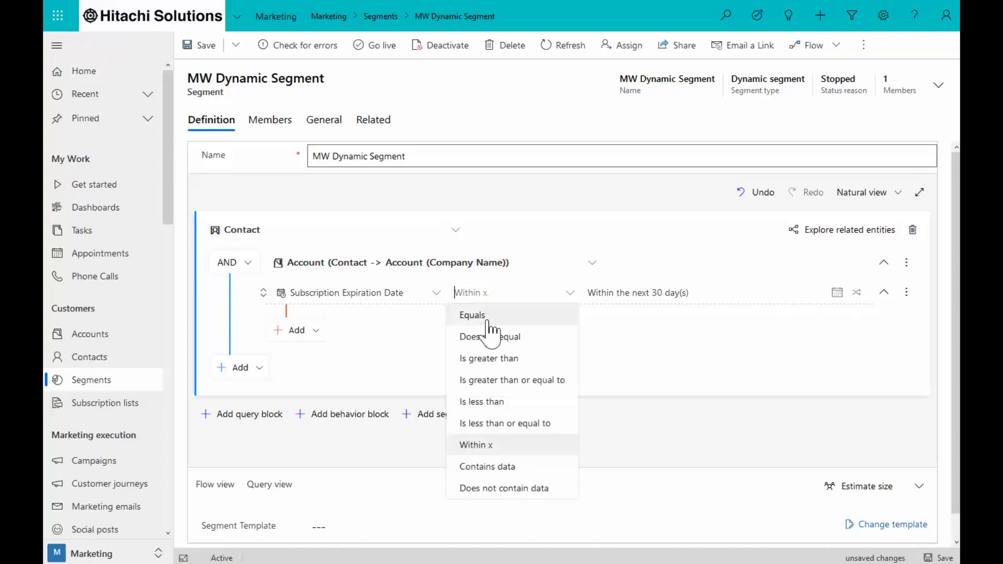
{"action": "left_click", "coordinate": [489, 317]}
{"action": "left_click", "coordinate": [858, 293]}
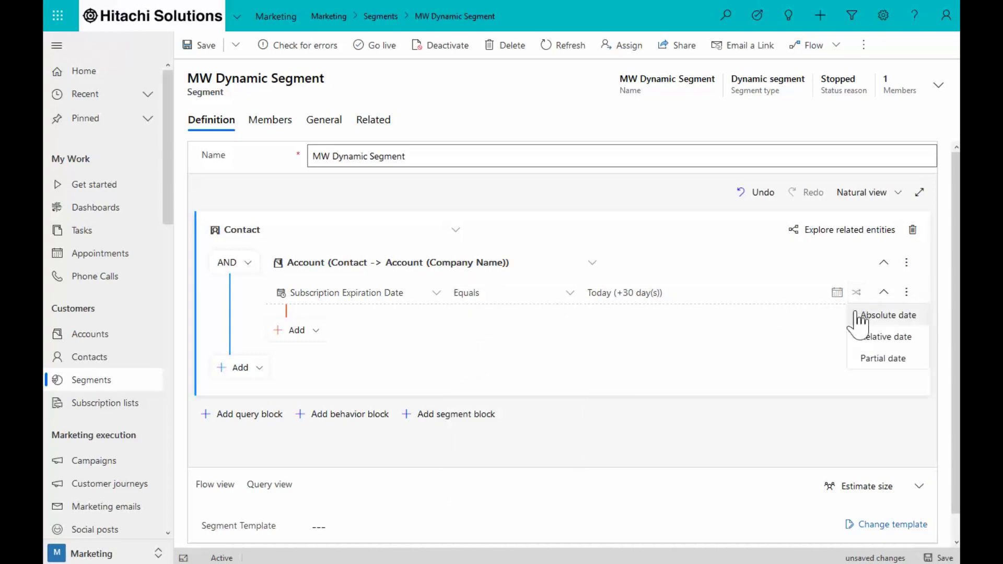
{"action": "left_click", "coordinate": [865, 358]}
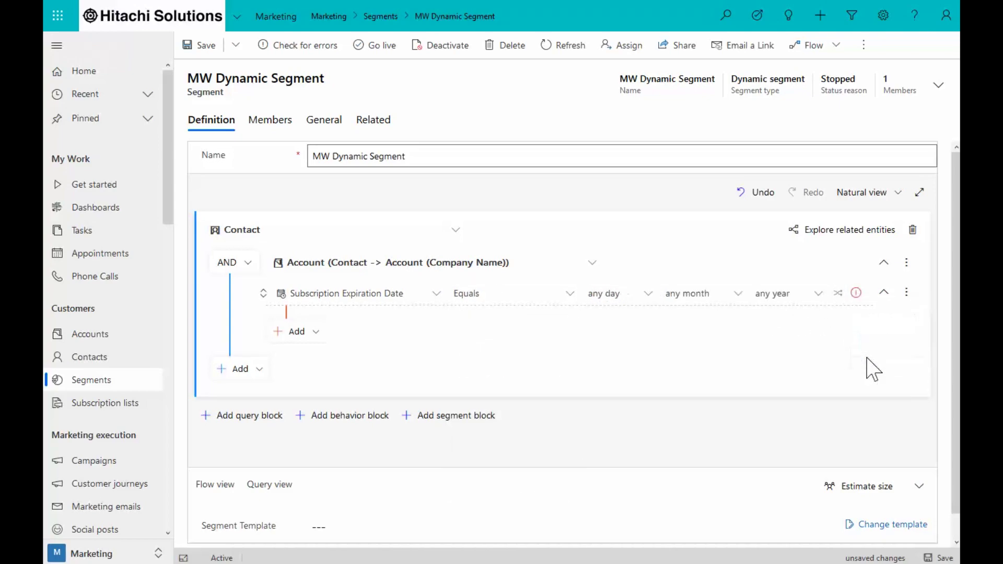
{"action": "left_click", "coordinate": [648, 294]}
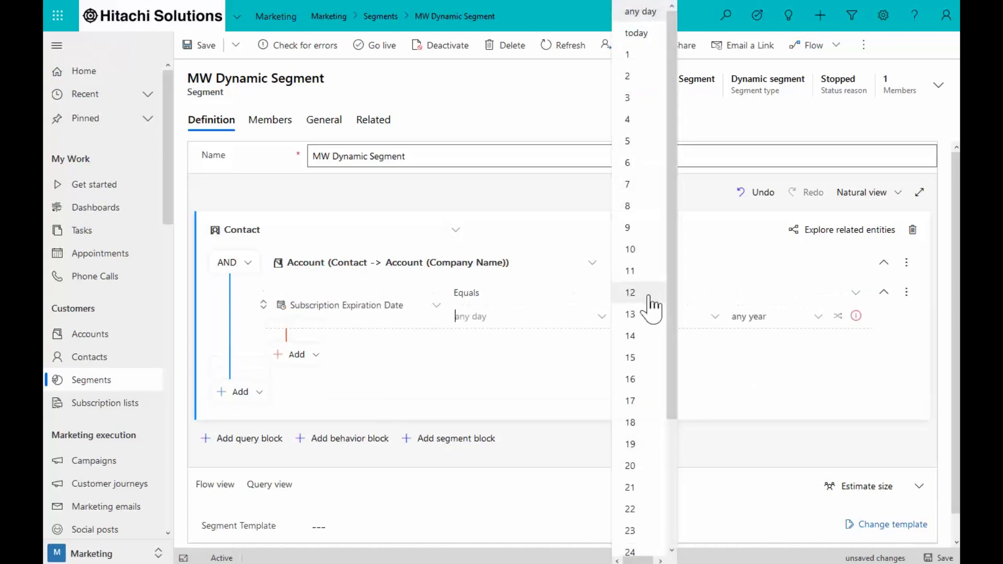
{"action": "scroll", "coordinate": [674, 473], "scroll_direction": "down", "scroll_amount": 3}
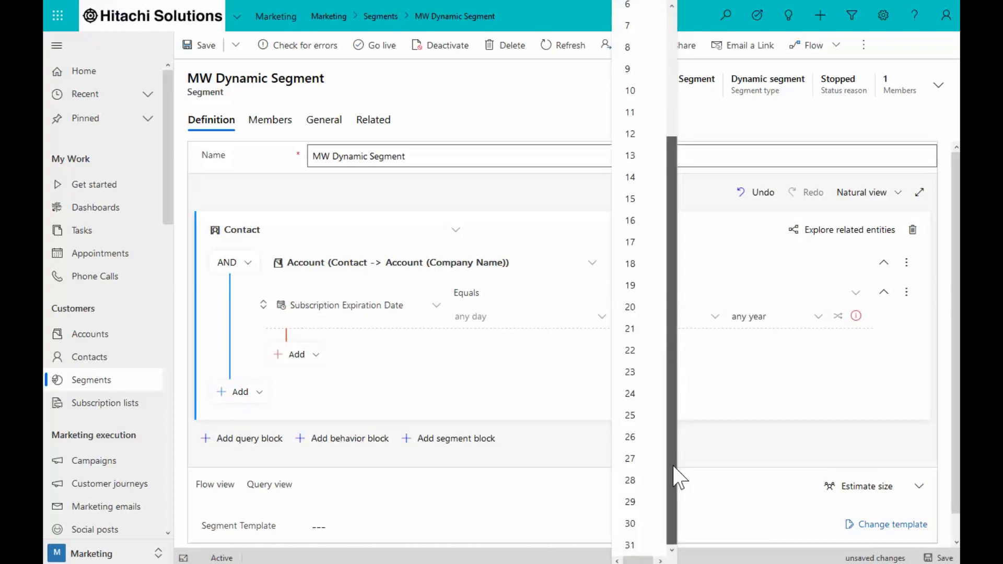
{"action": "left_click", "coordinate": [631, 544]}
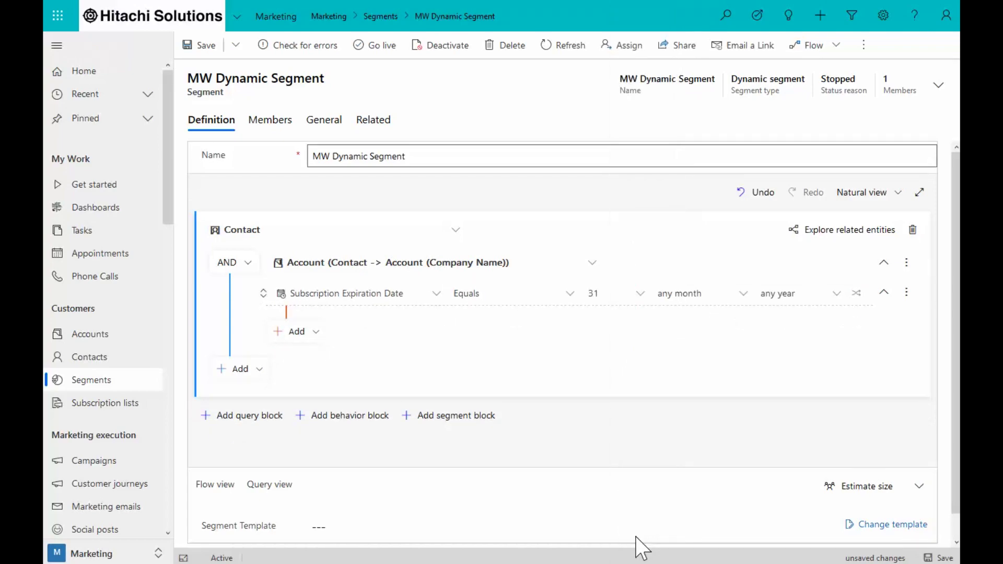
{"action": "left_click", "coordinate": [697, 296]}
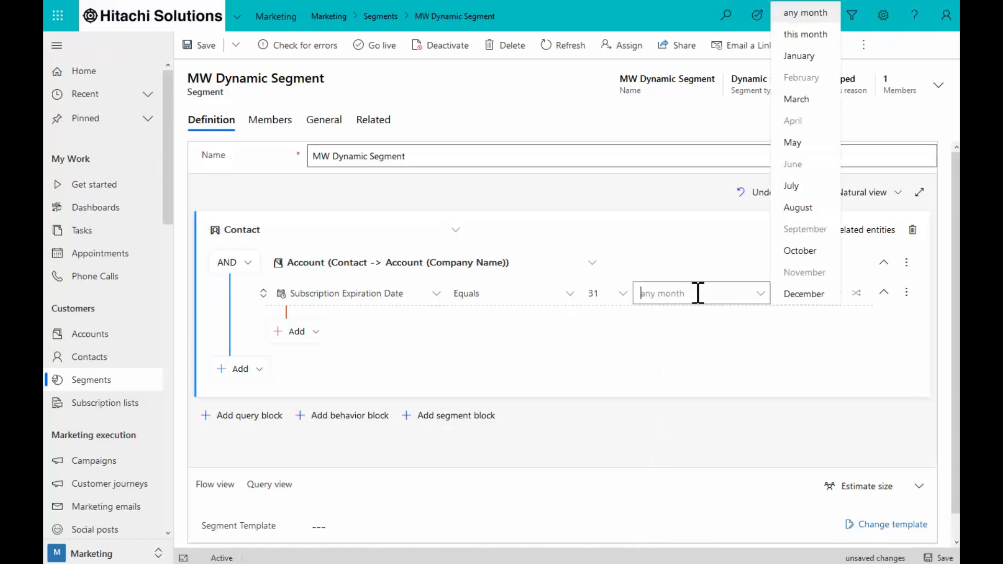
{"action": "left_click", "coordinate": [799, 100]}
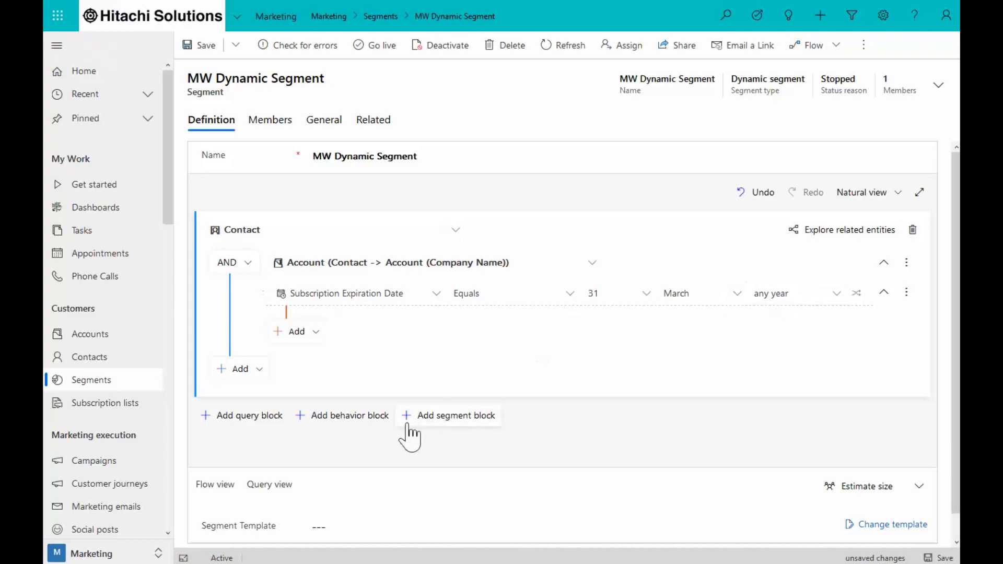
Step: Add an OR behavior block and scroll its event list down toward Website visited
{"action": "left_click", "coordinate": [350, 418]}
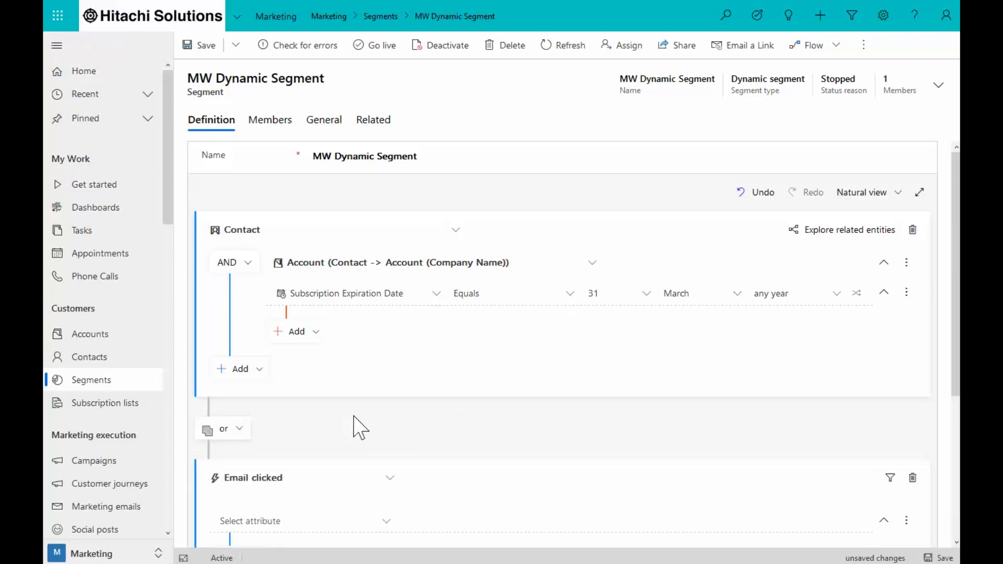
{"action": "scroll", "coordinate": [405, 431], "scroll_direction": "down", "scroll_amount": 3}
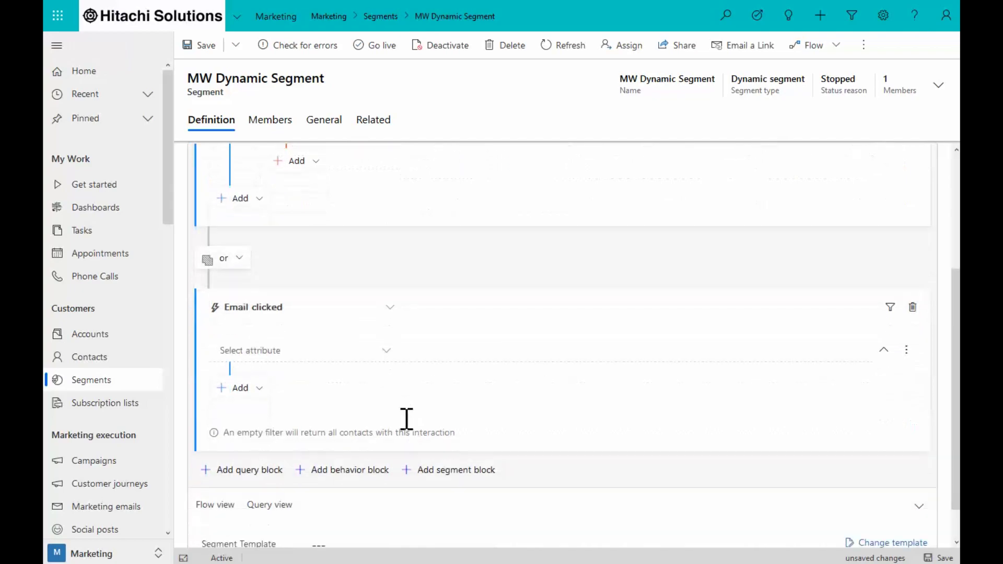
{"action": "left_click", "coordinate": [393, 268]}
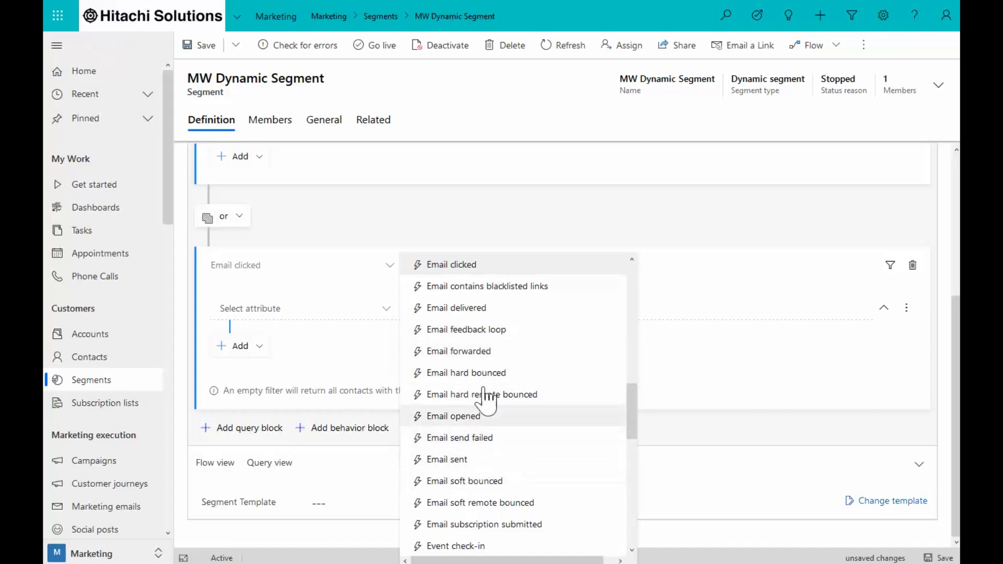
{"action": "scroll", "coordinate": [538, 487], "scroll_direction": "down", "scroll_amount": 4}
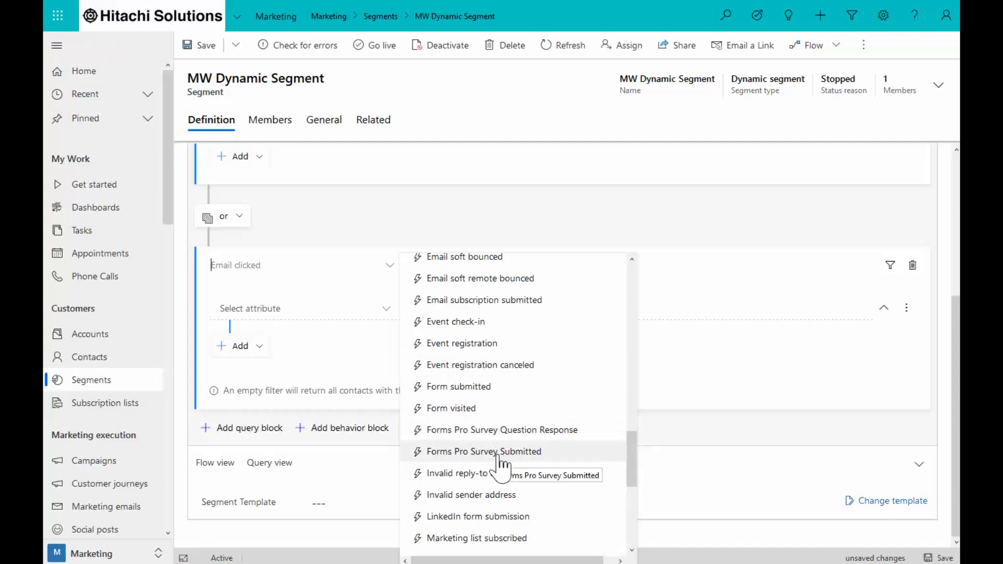
{"action": "scroll", "coordinate": [500, 463], "scroll_direction": "down", "scroll_amount": 3}
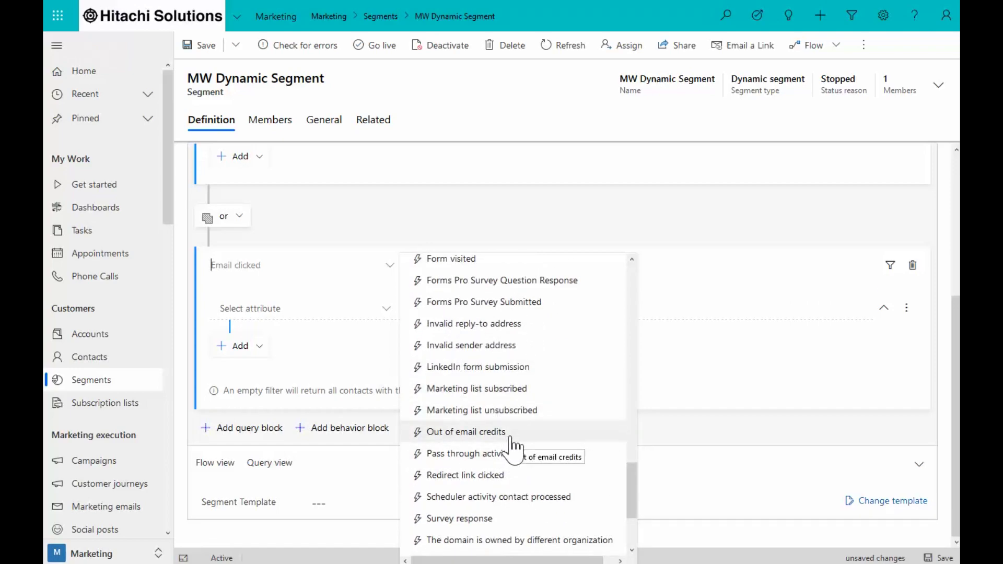
{"action": "scroll", "coordinate": [513, 442], "scroll_direction": "down", "scroll_amount": 3}
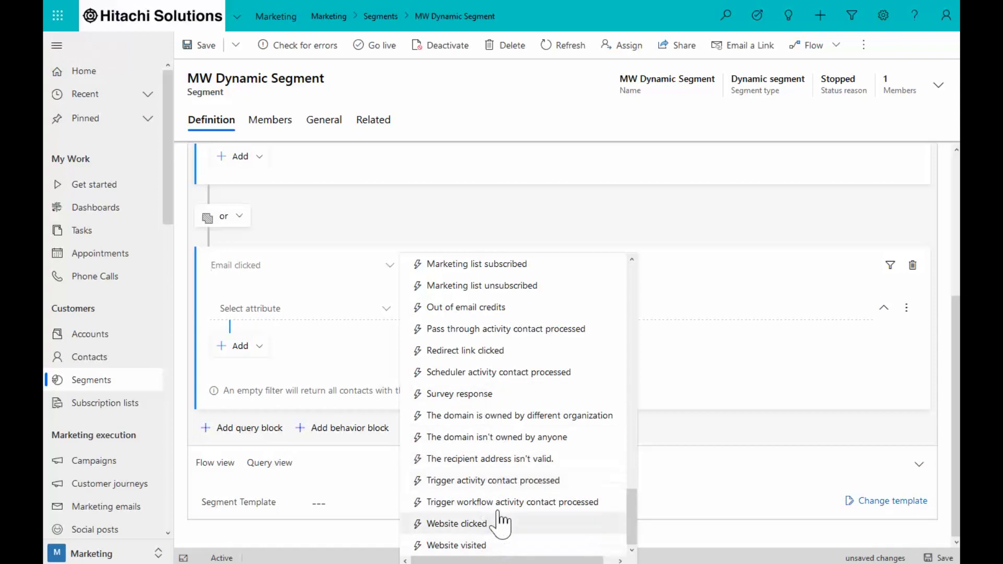
Step: Base the block on Website visited with a Timestamp Is greater than condition
{"action": "left_click", "coordinate": [473, 545]}
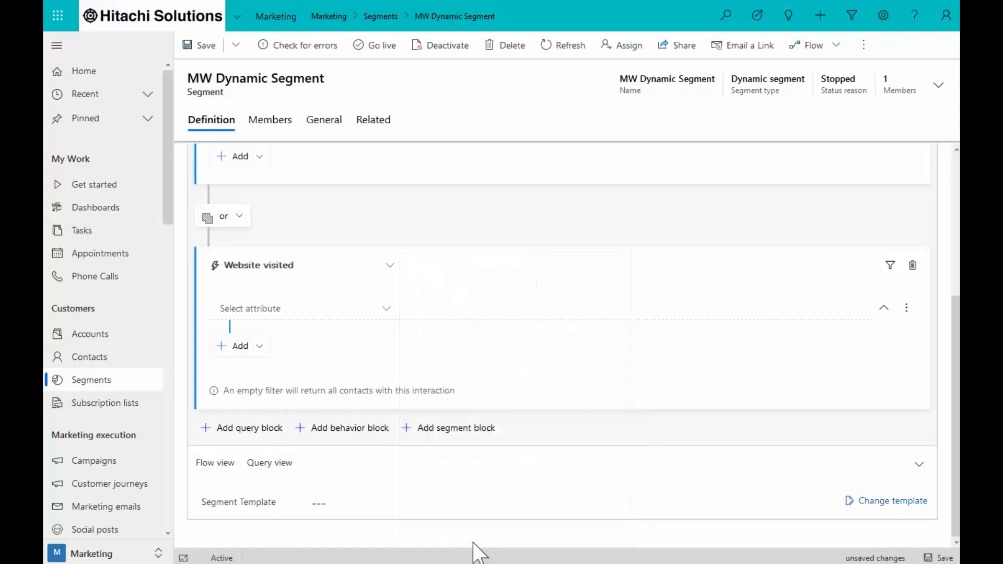
{"action": "left_click", "coordinate": [276, 311]}
{"action": "left_click", "coordinate": [428, 337]}
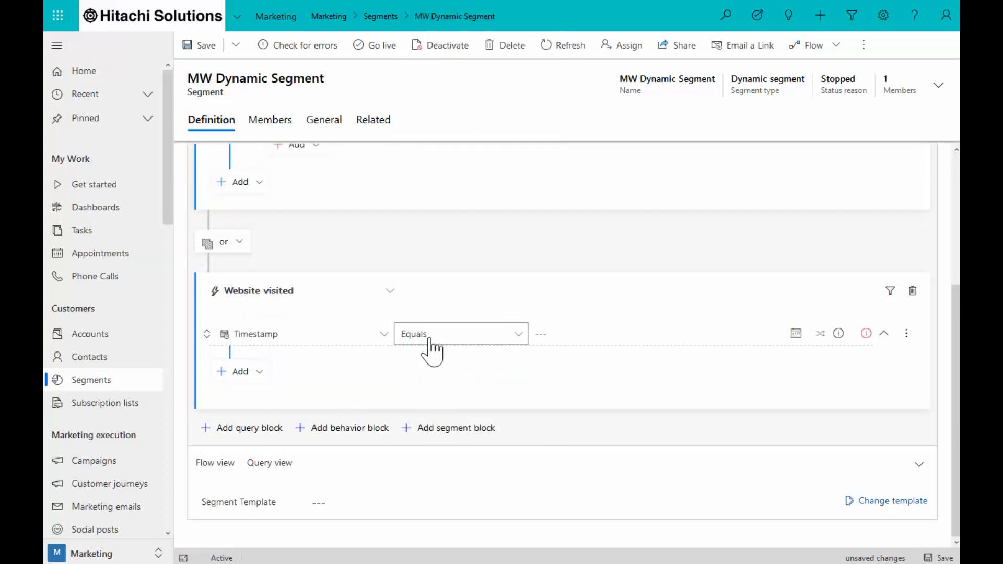
{"action": "left_click", "coordinate": [429, 338]}
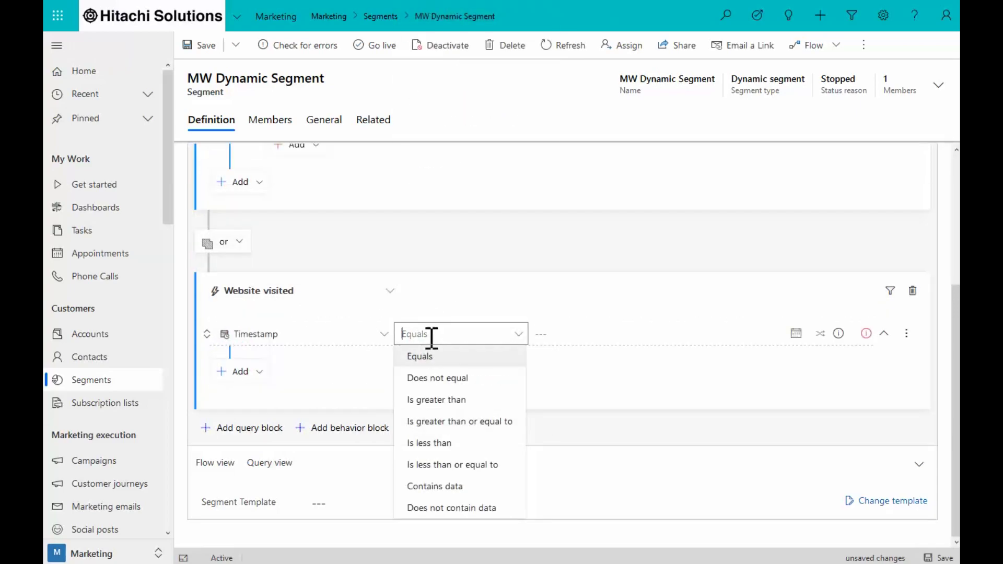
{"action": "left_click", "coordinate": [432, 401]}
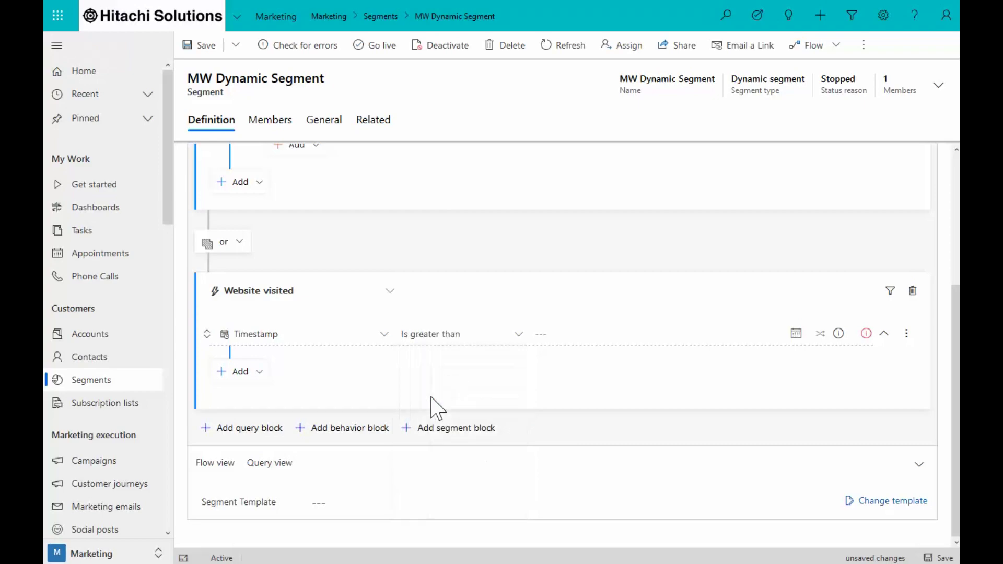